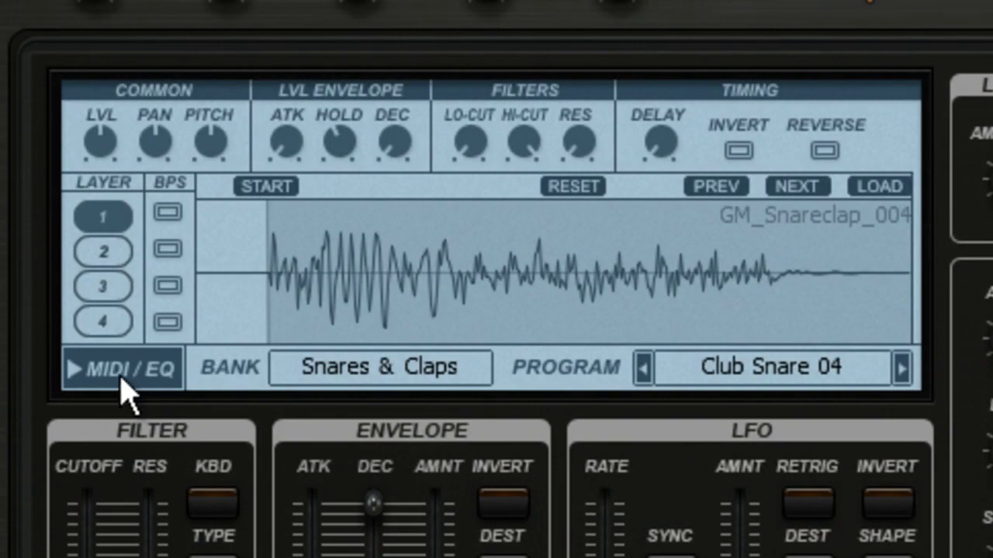
Step: Compare the EQ, sample and synth pages, ending on BD's Club Kick 03 sample page
left_click(159, 243)
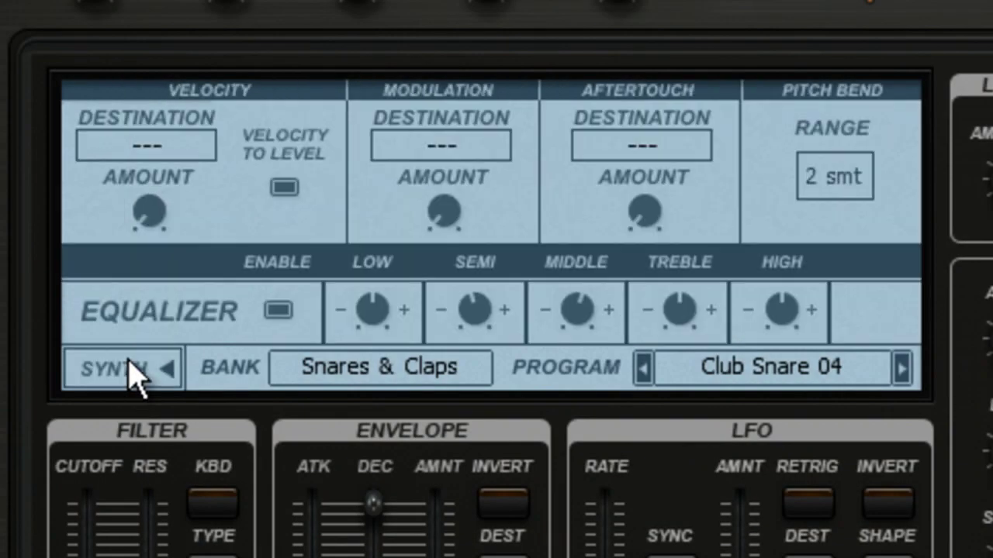
left_click(124, 376)
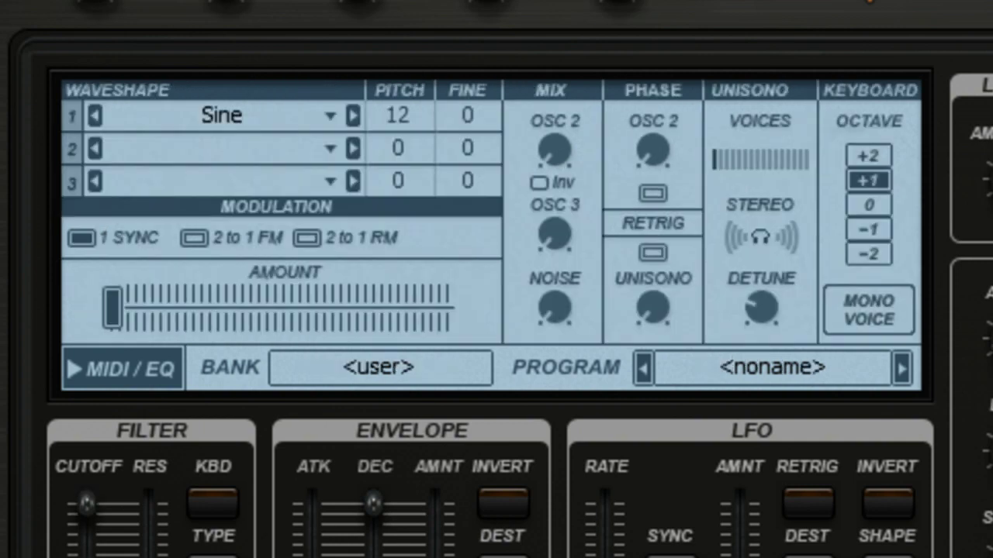
left_click(124, 371)
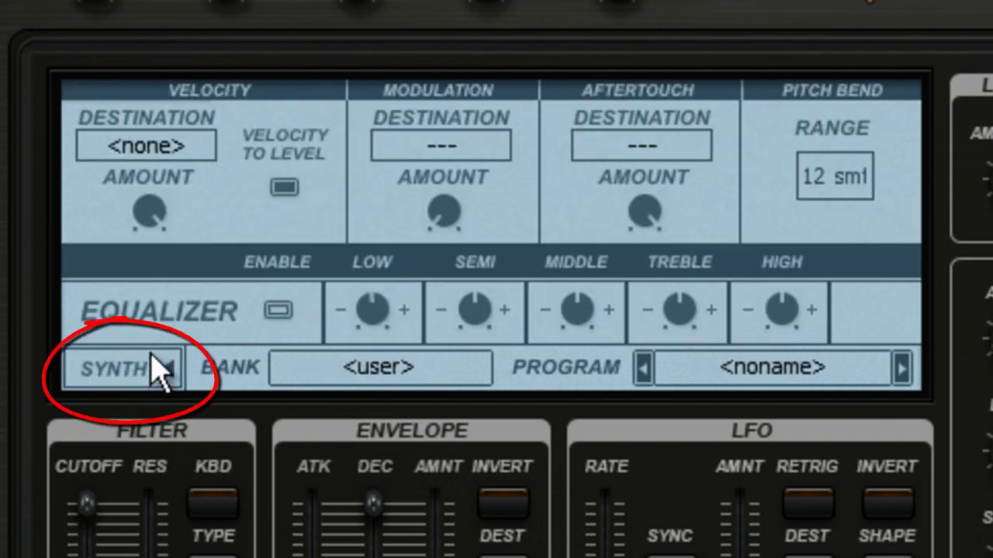
left_click(140, 374)
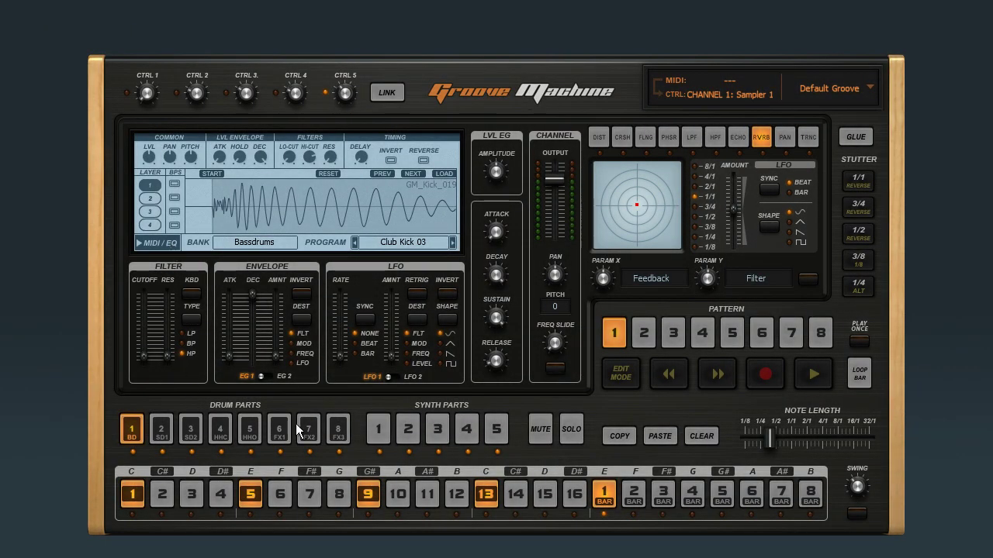
Step: Step through Synth 1, HHC, SD2 and BD, then select Synth 2's oscillator page
left_click(386, 424)
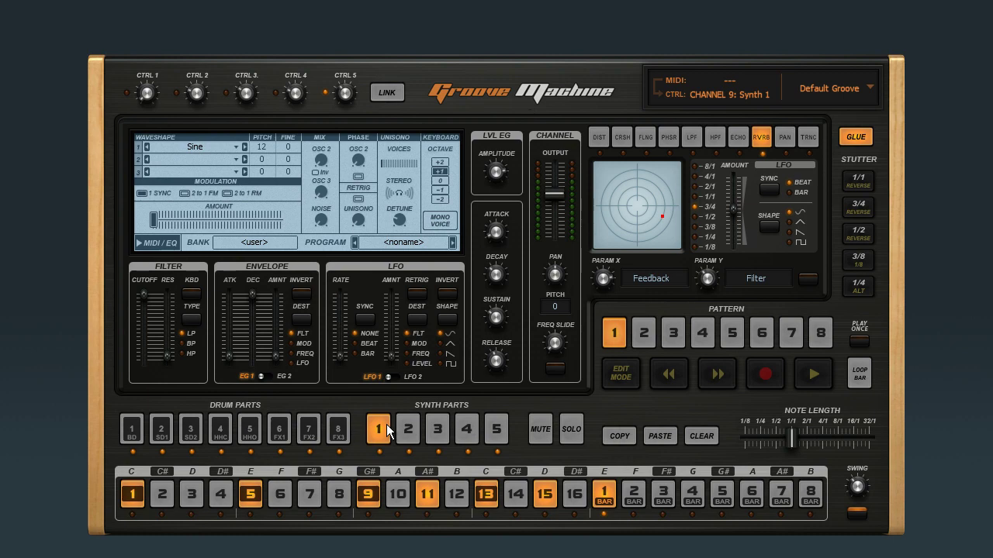
left_click(230, 426)
left_click(196, 427)
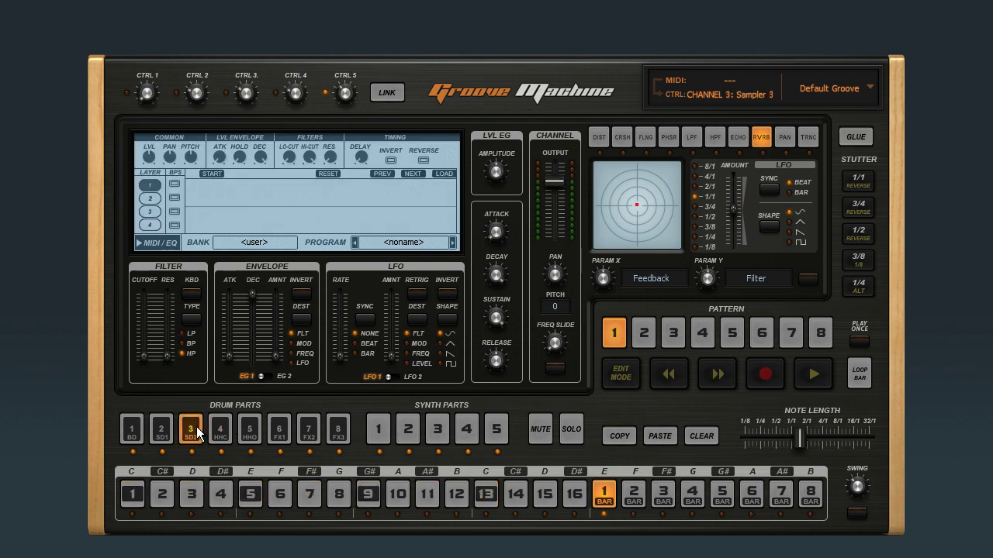
left_click(134, 429)
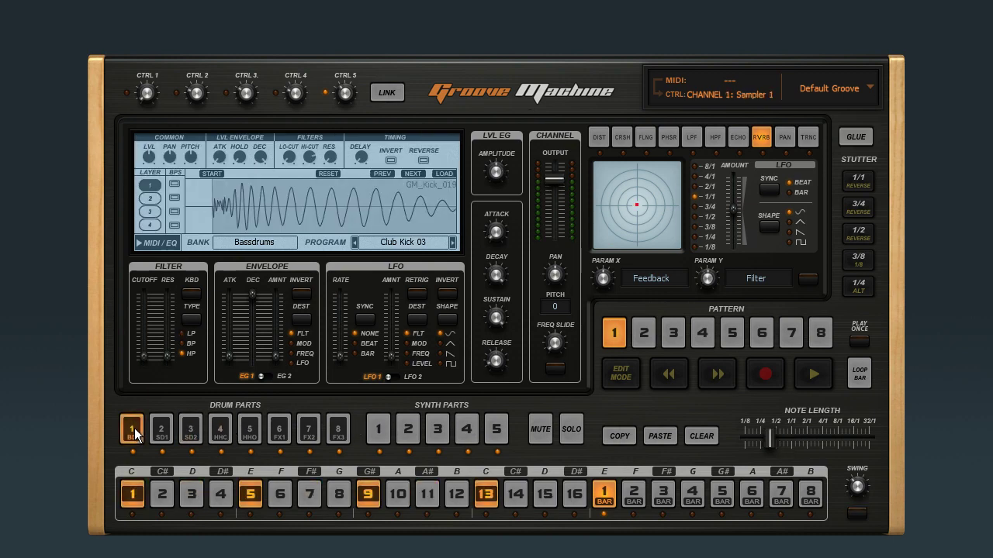
left_click(399, 432)
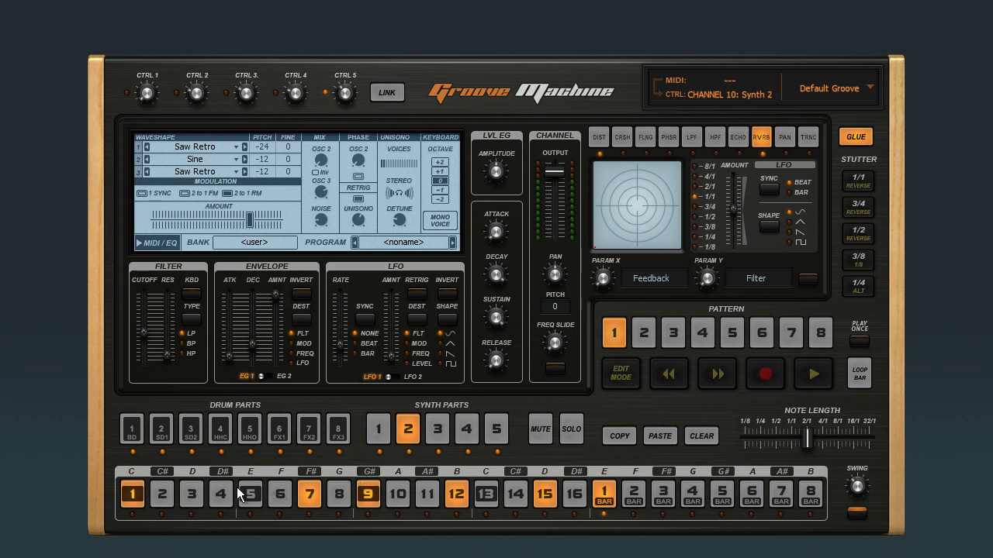
left_click(186, 492)
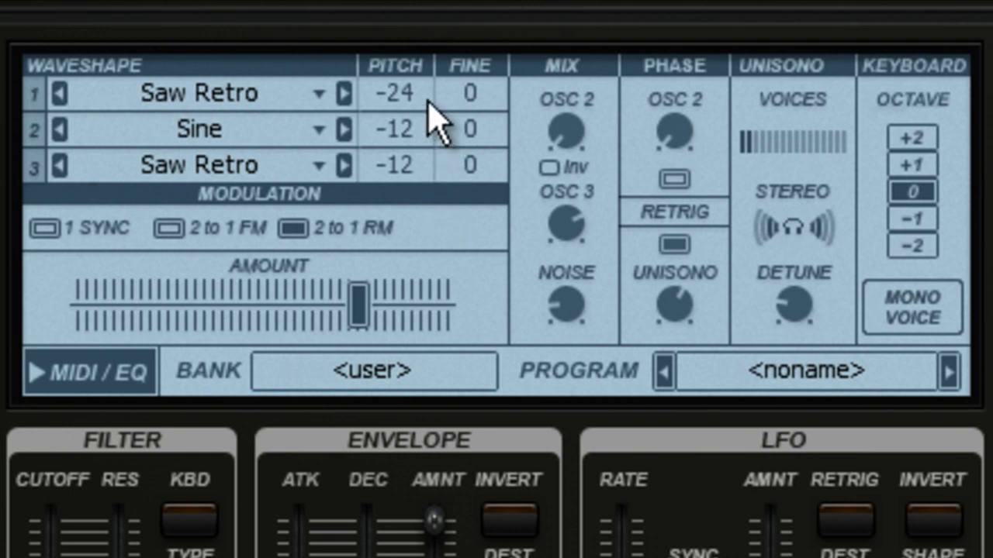
mouse_move(419, 95)
left_mouse_down()
mouse_move(428, 15)
mouse_move(399, 122)
mouse_move(395, 472)
mouse_move(396, 78)
mouse_move(398, 100)
mouse_move(428, 111)
left_mouse_up()
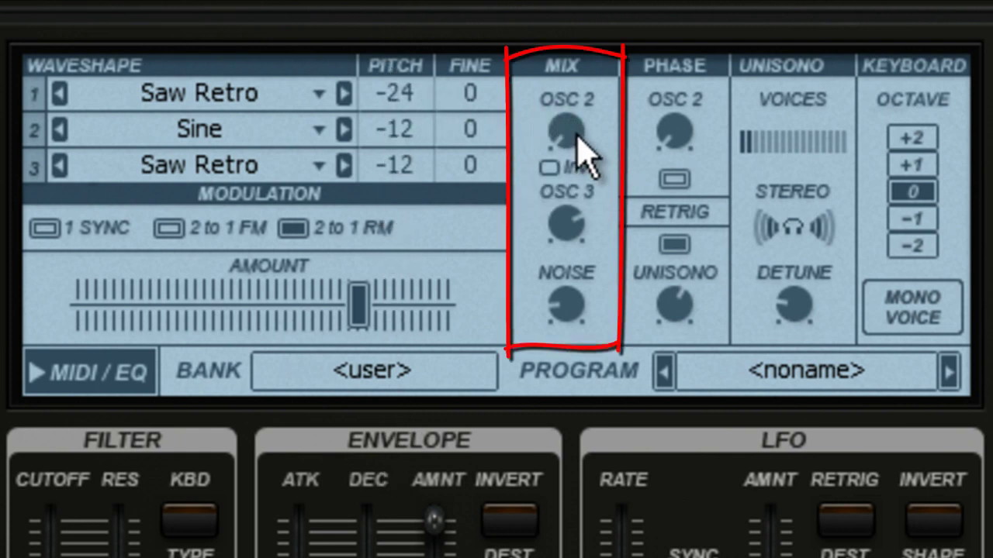
Step: Raise the OSC 2 mix, rebalance the OSC 3 mix, and lower noise to about 38.5%
mouse_move(576, 135)
left_mouse_down()
mouse_move(562, 115)
mouse_move(562, 59)
left_mouse_up()
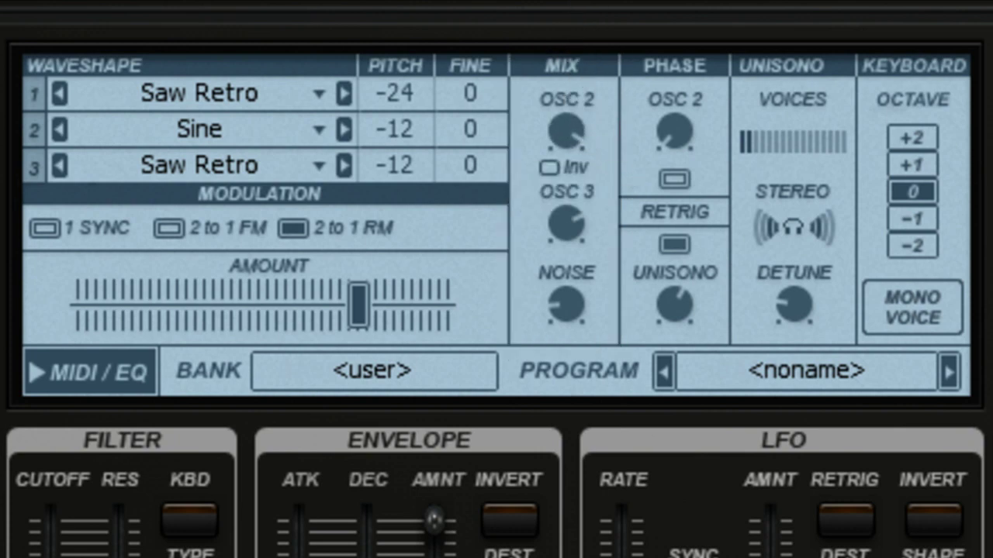
left_click_drag(581, 214, 536, 326)
left_click_drag(576, 122, 543, 177)
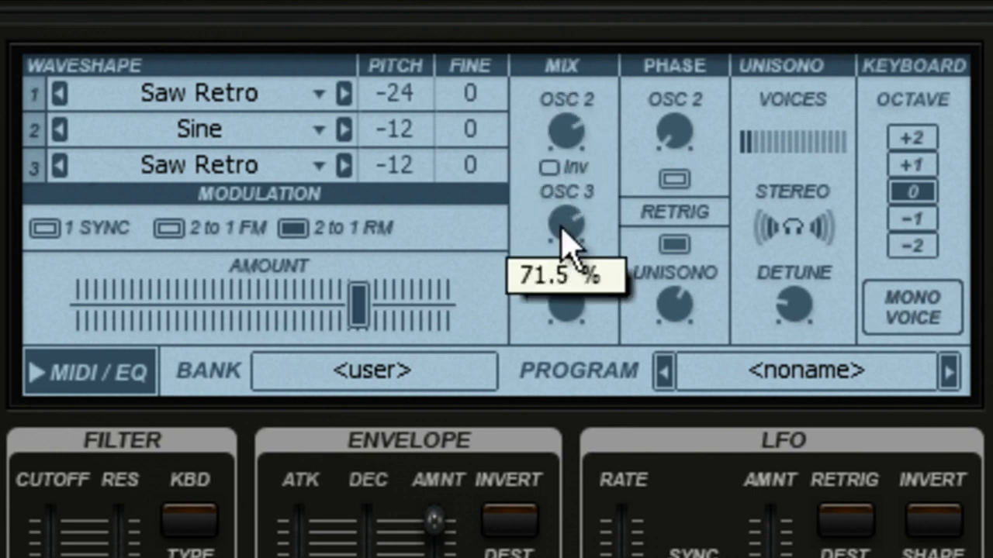
mouse_move(565, 314)
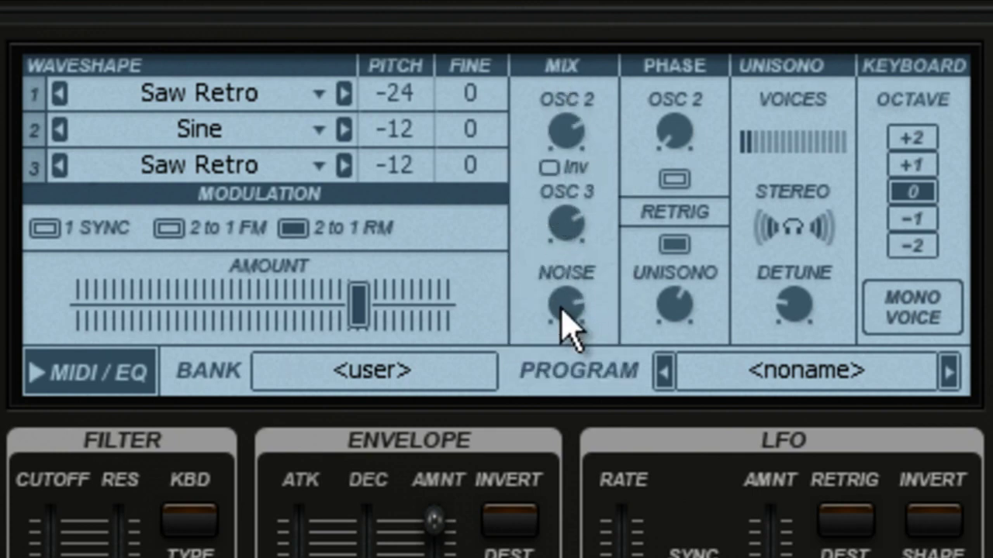
left_click_drag(571, 328, 612, 557)
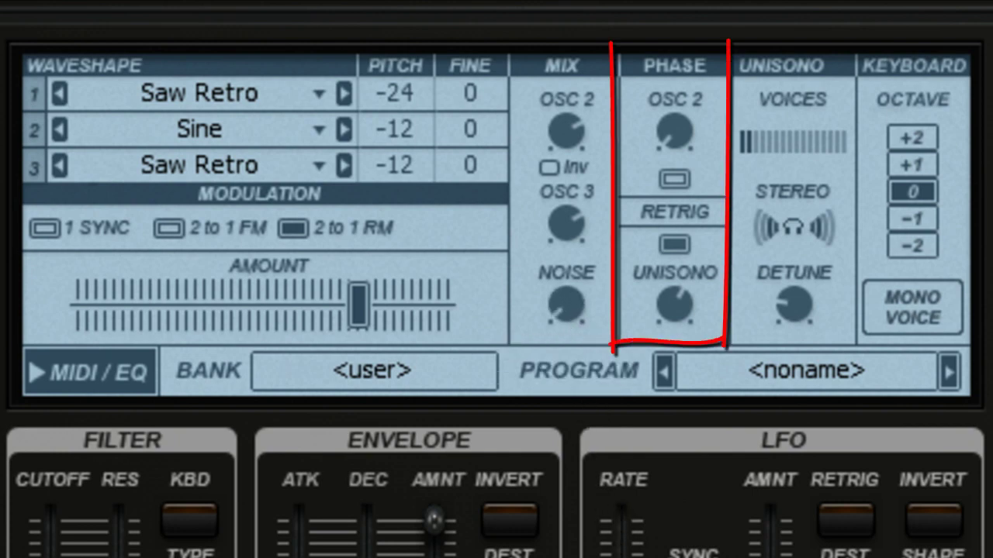
Step: Turn oscillator 2's phase knob up and bring the unisono phase knob down
left_click_drag(678, 151, 658, 0)
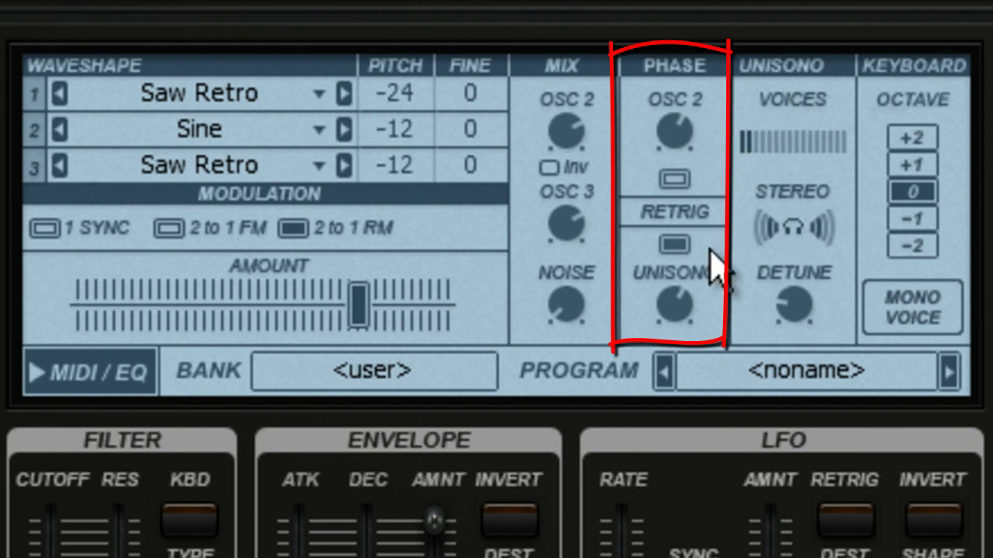
mouse_move(671, 279)
mouse_move(663, 314)
left_mouse_down()
mouse_move(658, 332)
mouse_move(665, 242)
left_mouse_up()
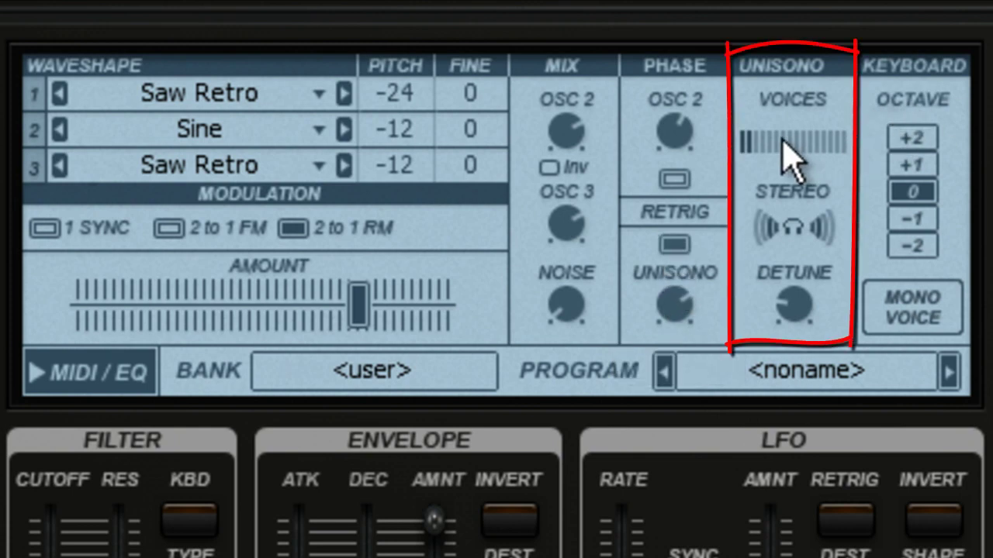
Step: Set Synth 2 to 10 unisono voices with detune settled at 44.5%
left_click_drag(782, 140, 820, 74)
mouse_move(784, 310)
left_mouse_down()
mouse_move(802, 243)
mouse_move(833, 336)
left_mouse_up()
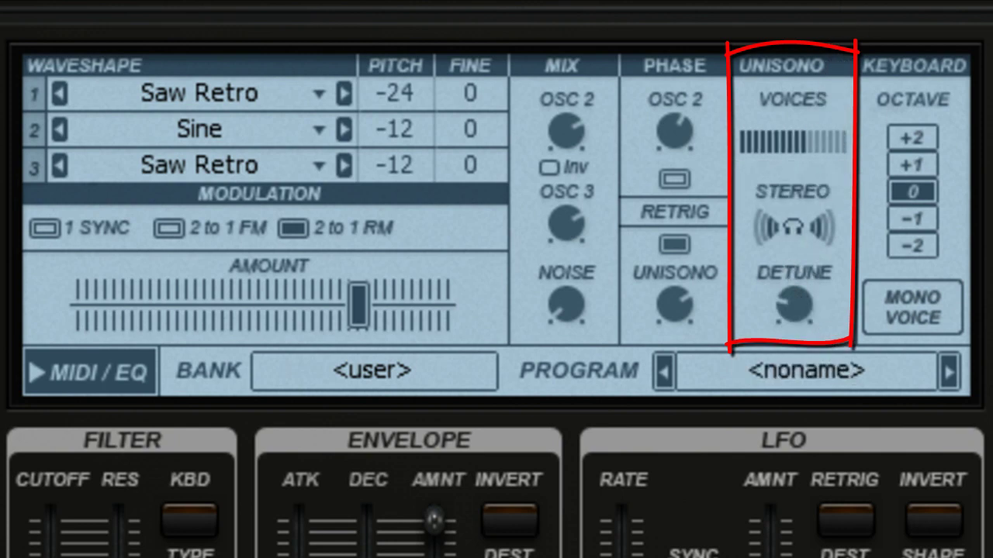
mouse_move(810, 139)
left_mouse_down()
mouse_move(815, 155)
mouse_move(826, 55)
mouse_move(810, 151)
left_mouse_up()
left_click_drag(794, 308, 809, 365)
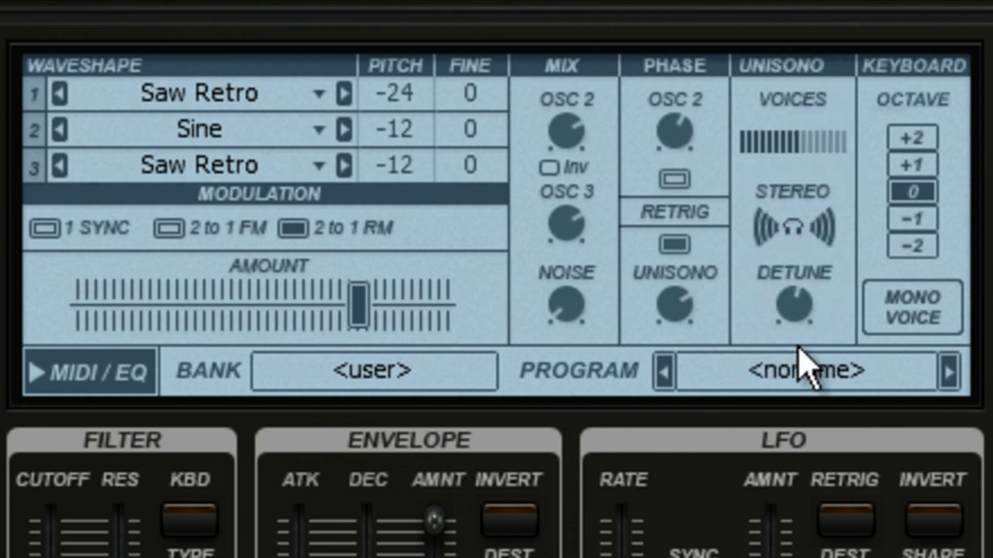
left_click_drag(786, 299, 799, 361)
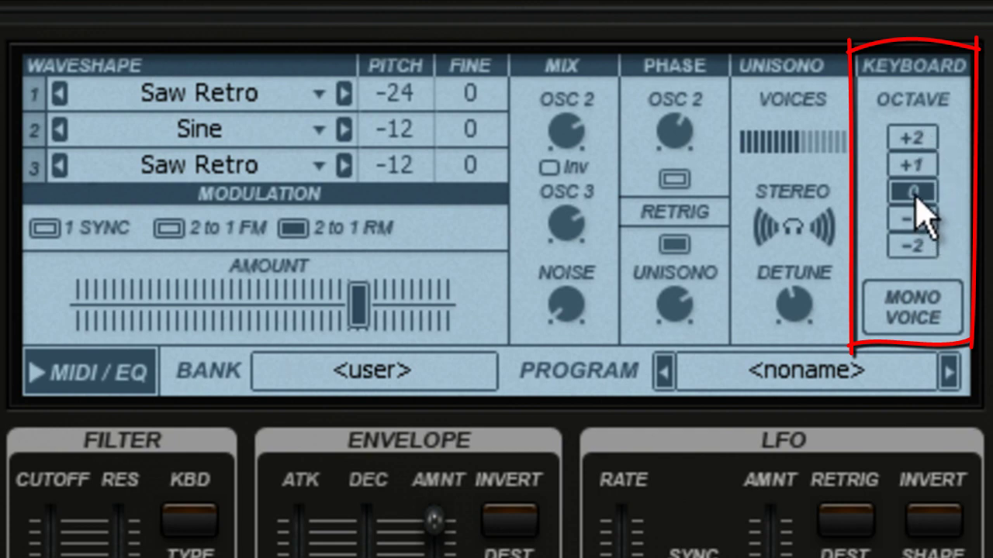
Step: Set the keyboard octave to +2, add unisono voices, and lower detune and unisono amounts
left_click(912, 137)
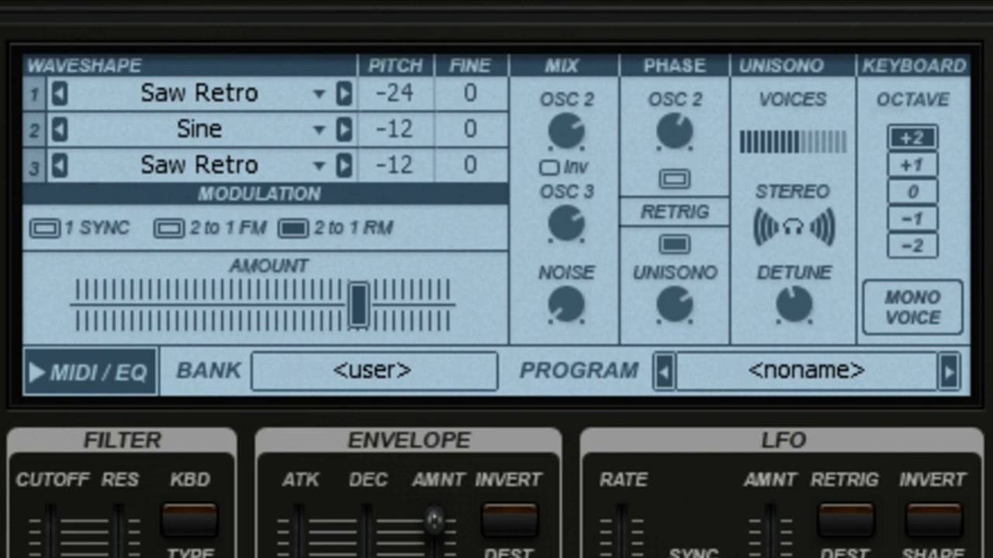
left_click_drag(809, 143, 825, 85)
left_click_drag(799, 311, 783, 356)
left_click_drag(665, 319, 705, 305)
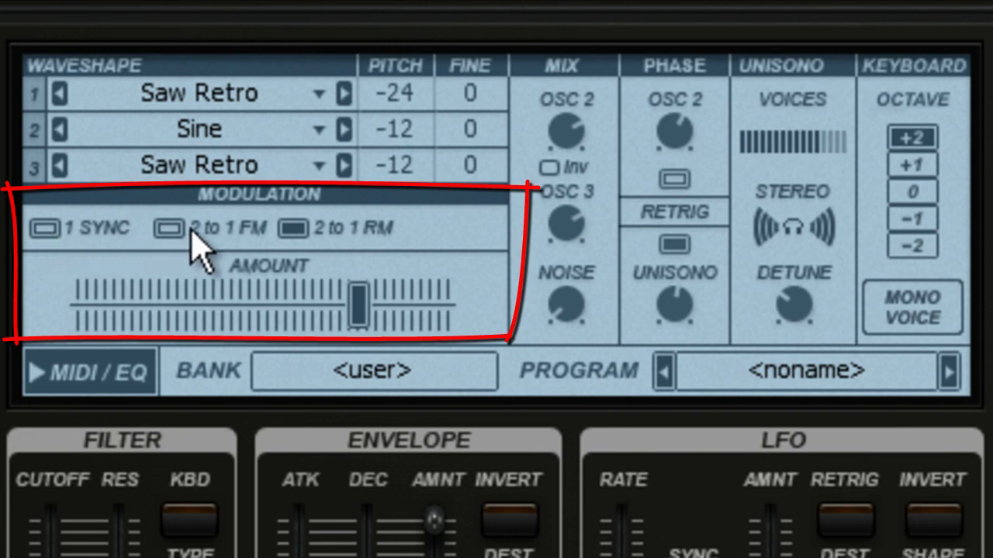
Step: Try the 1 SYNC, 2 to 1 FM and 2 to 1 RM modes while varying the modulation amount
left_click_drag(359, 303, 366, 283)
left_click(55, 229)
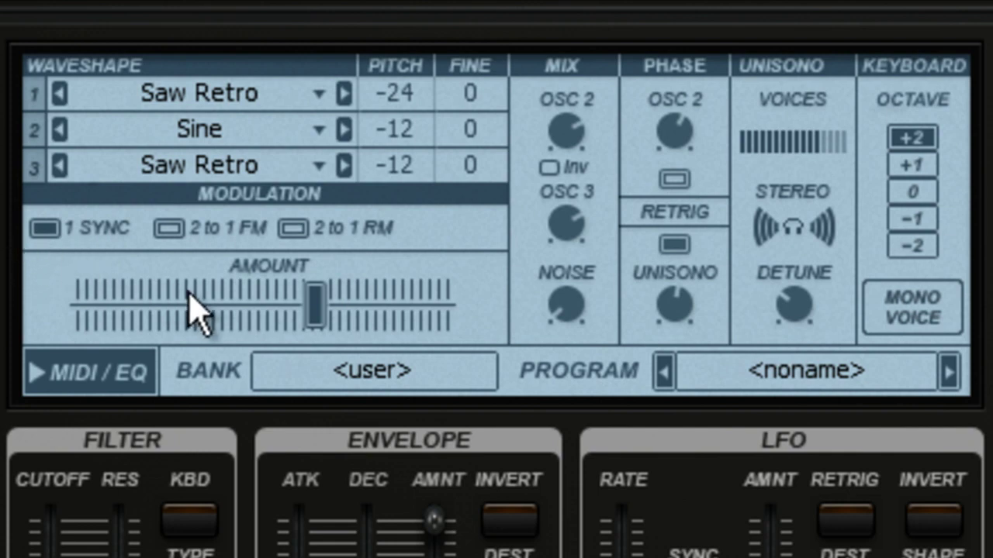
left_click(170, 228)
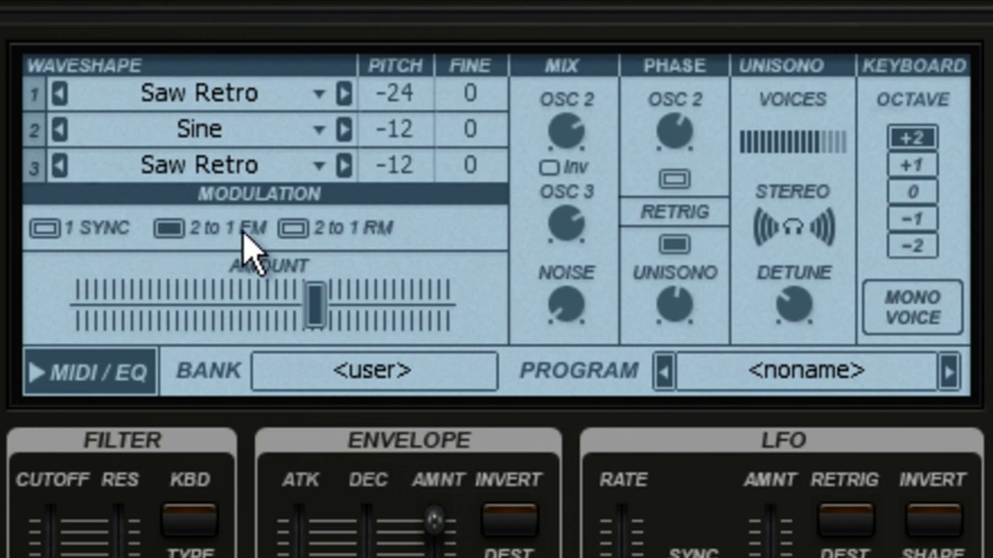
left_click(300, 228)
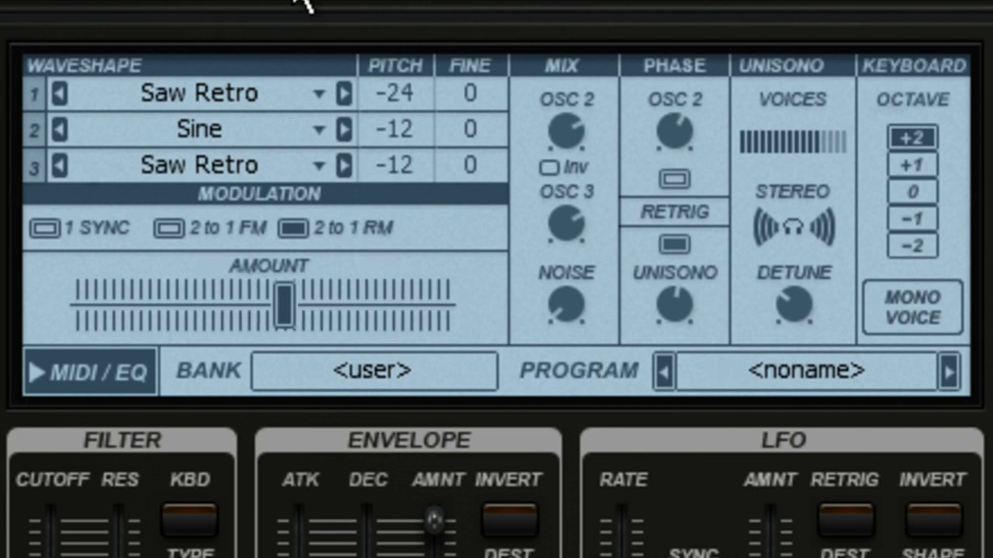
left_click(168, 227)
left_click_drag(200, 291, 863, 379)
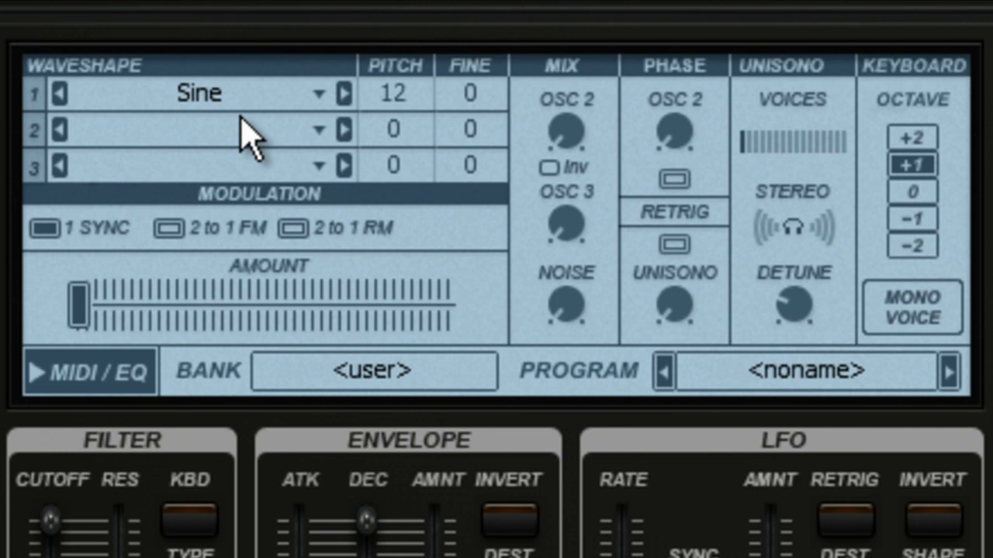
Step: Step oscillator 1's waveshape from Sine through Siren, Square, String and Troll to Vocal
left_click(206, 93)
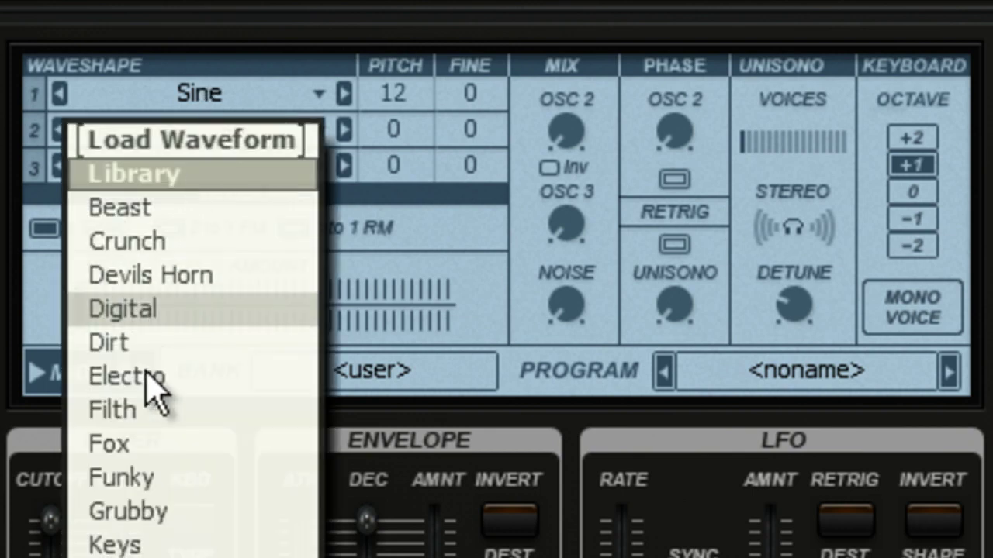
left_click(306, 93)
left_click(343, 93)
left_click(344, 93)
left_click(343, 93)
left_click(344, 93)
left_click(343, 93)
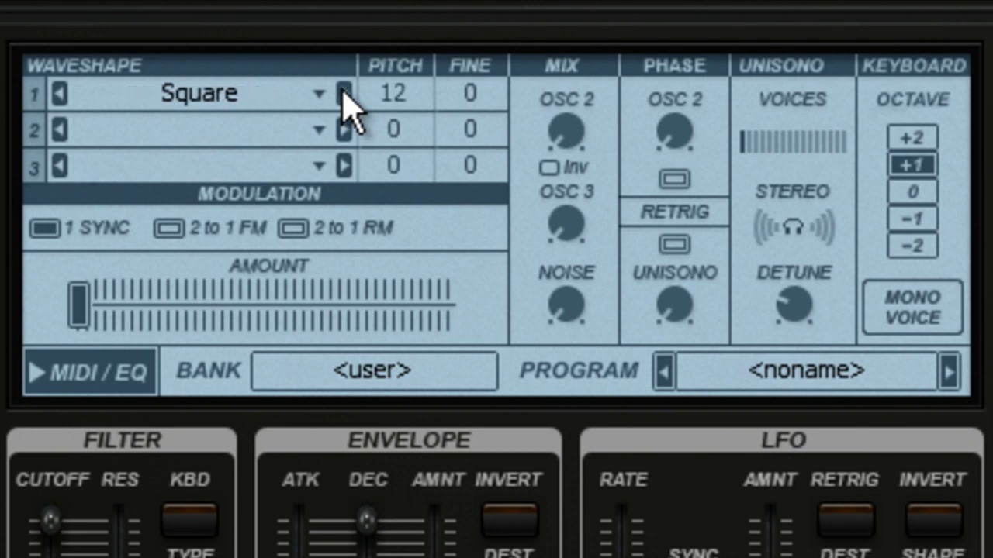
left_click(344, 93)
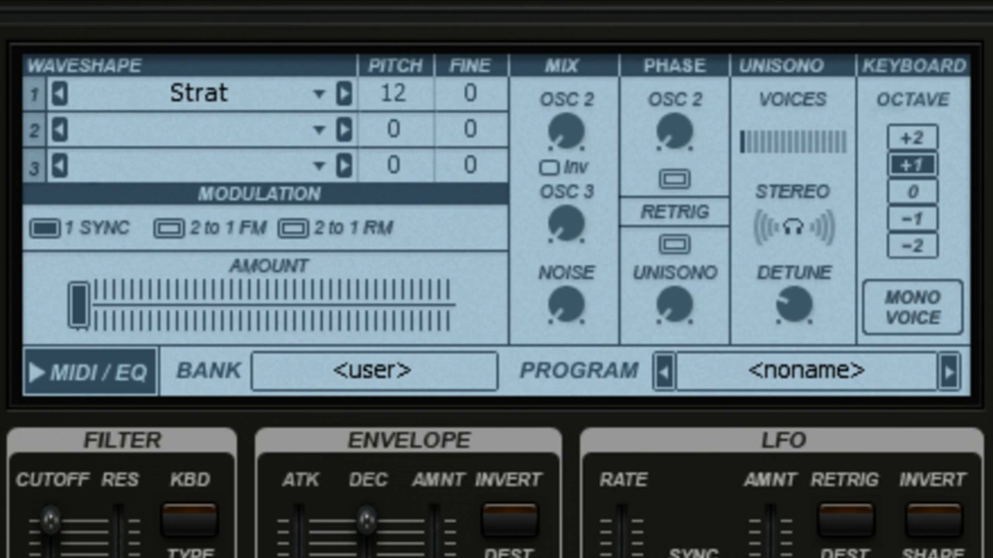
left_click(343, 96)
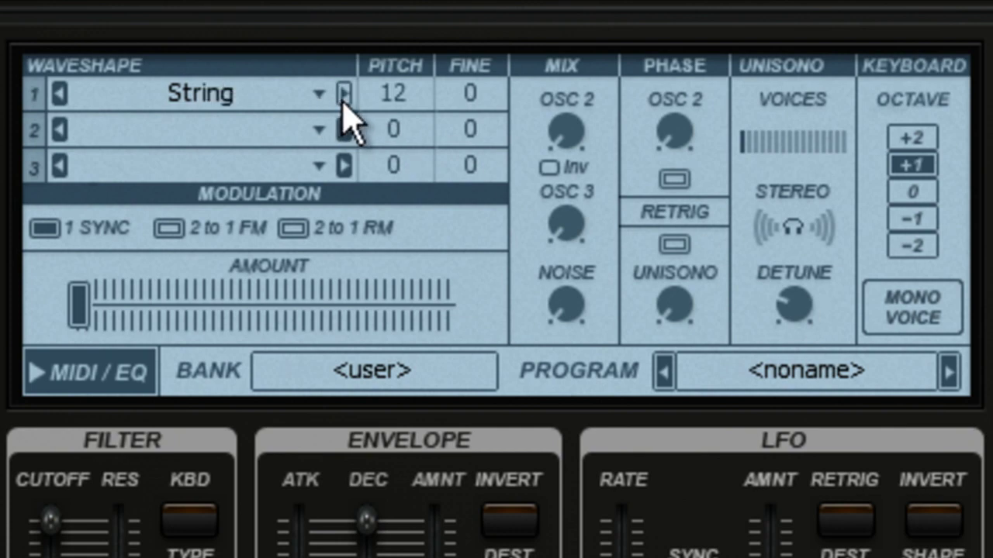
left_click(342, 95)
left_click(343, 94)
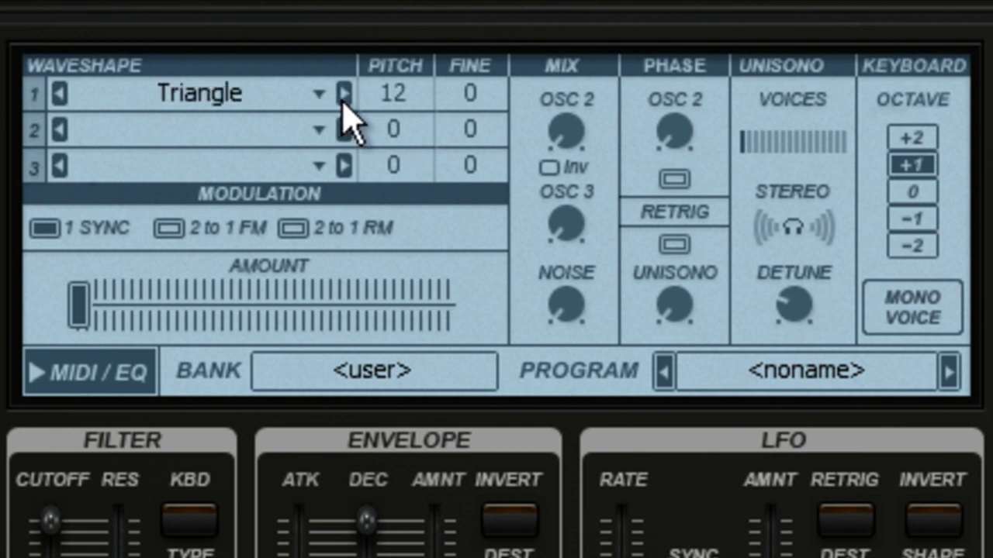
left_click(343, 95)
left_click(343, 94)
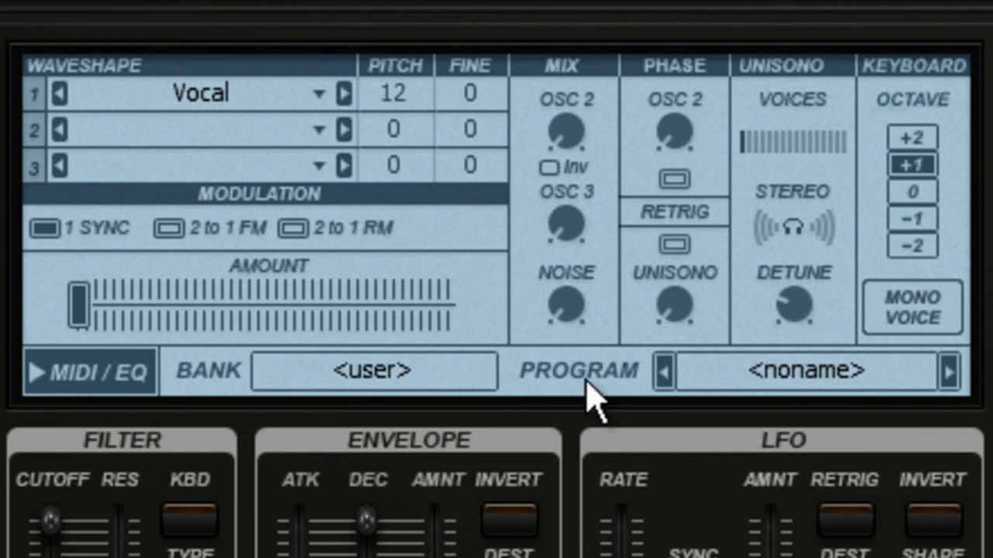
Step: Load the Leads & Synths preset bank, passing briefly through Pads & Textures
left_click(409, 364)
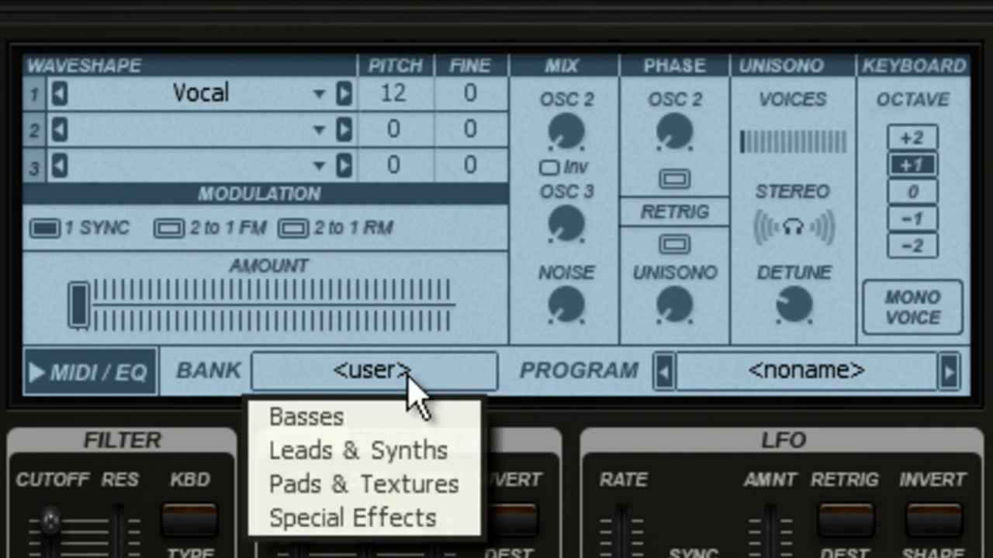
left_click(385, 487)
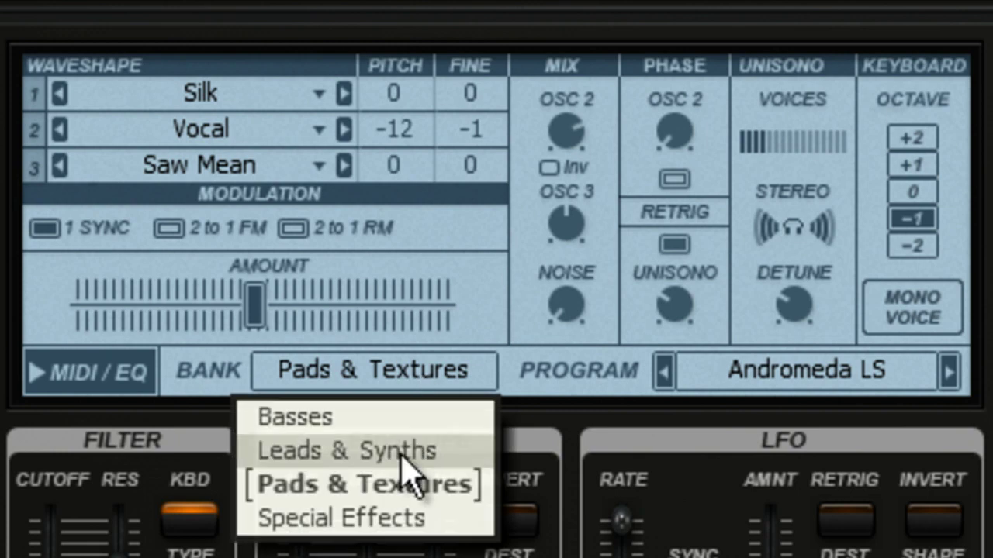
left_click(410, 450)
Step: Pick Cosmic Seans LS, then advance program by program to Distant Signal LS
left_click(749, 374)
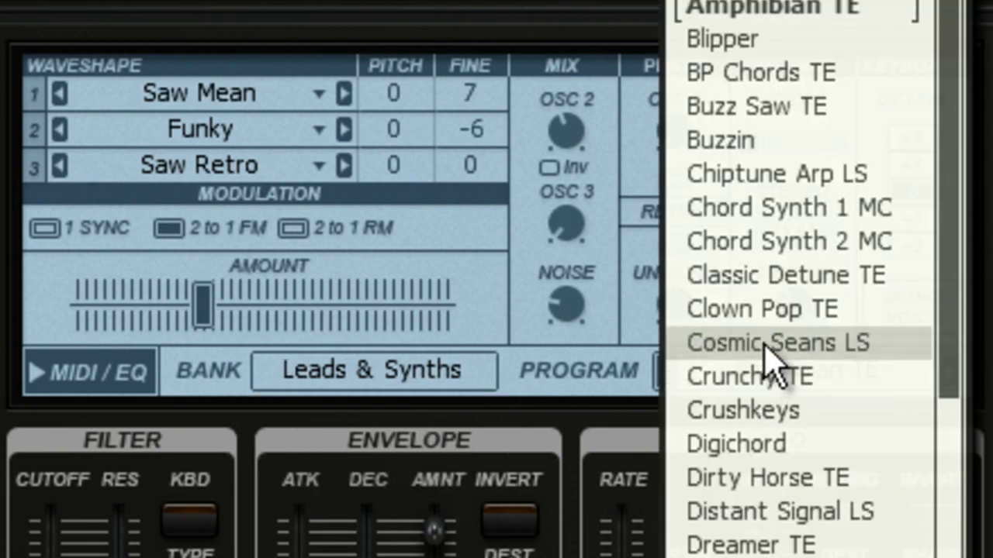
left_click(765, 346)
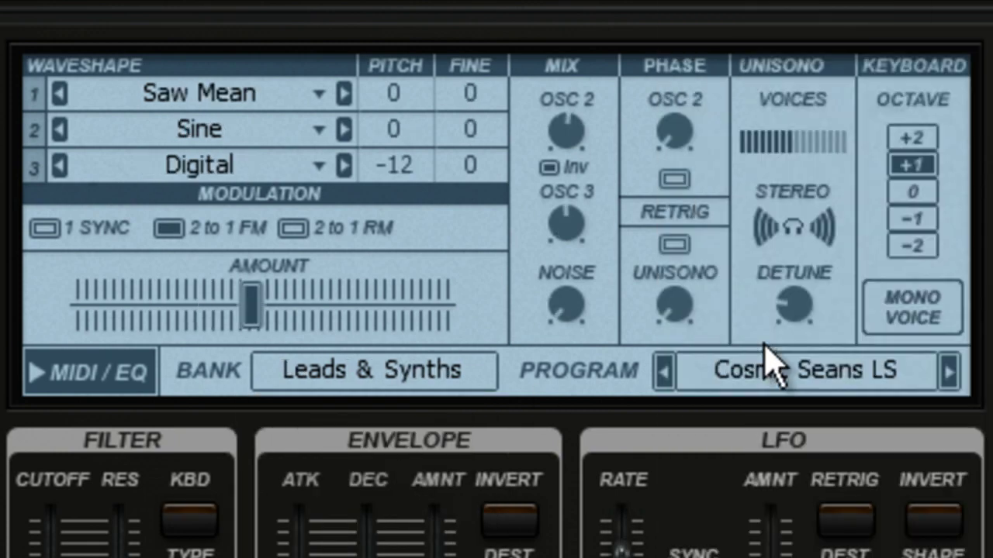
left_click(950, 374)
left_click(949, 374)
left_click(951, 375)
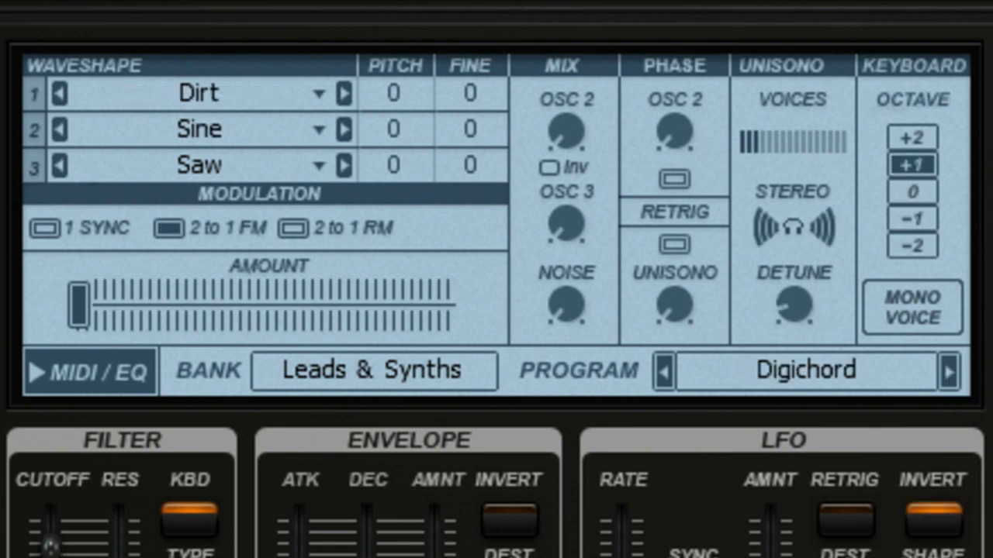
left_click(949, 374)
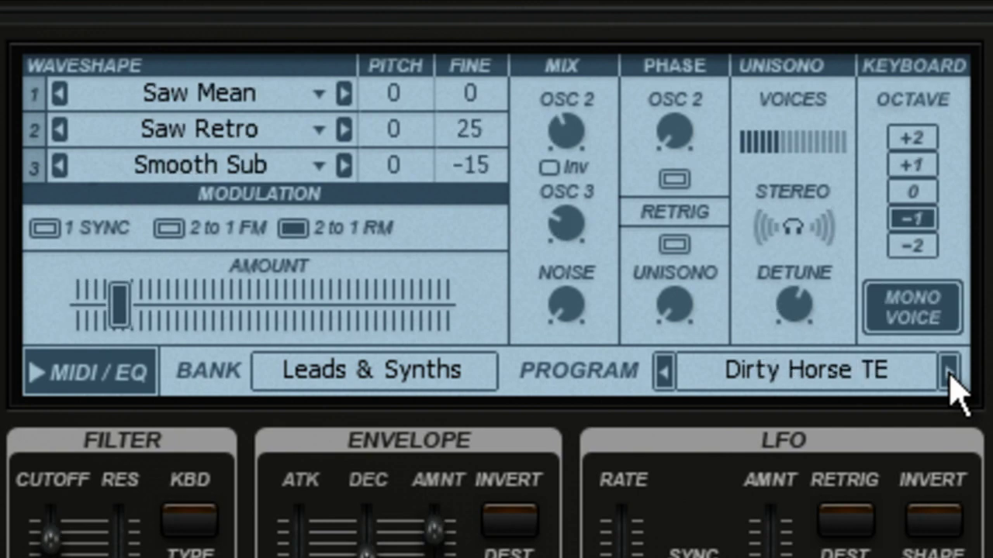
left_click(949, 372)
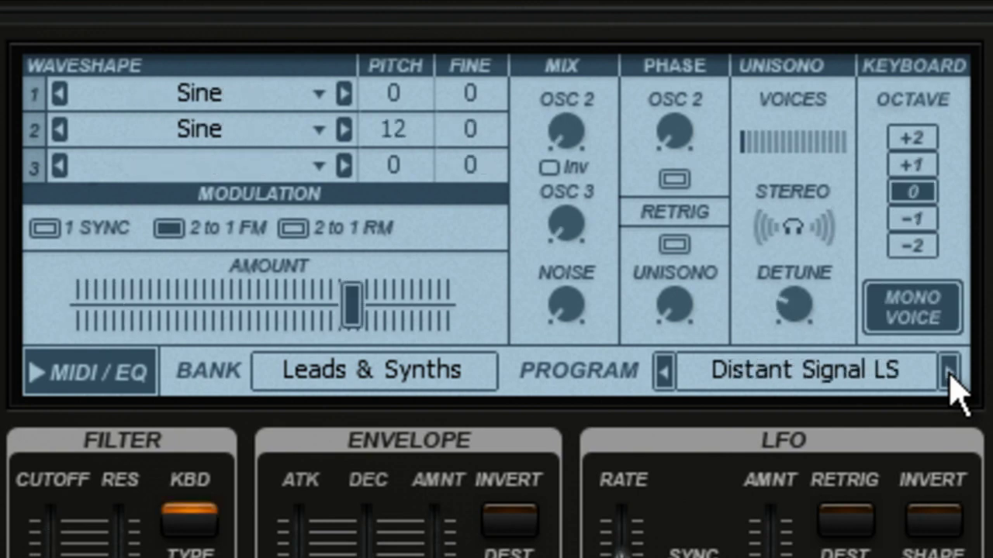